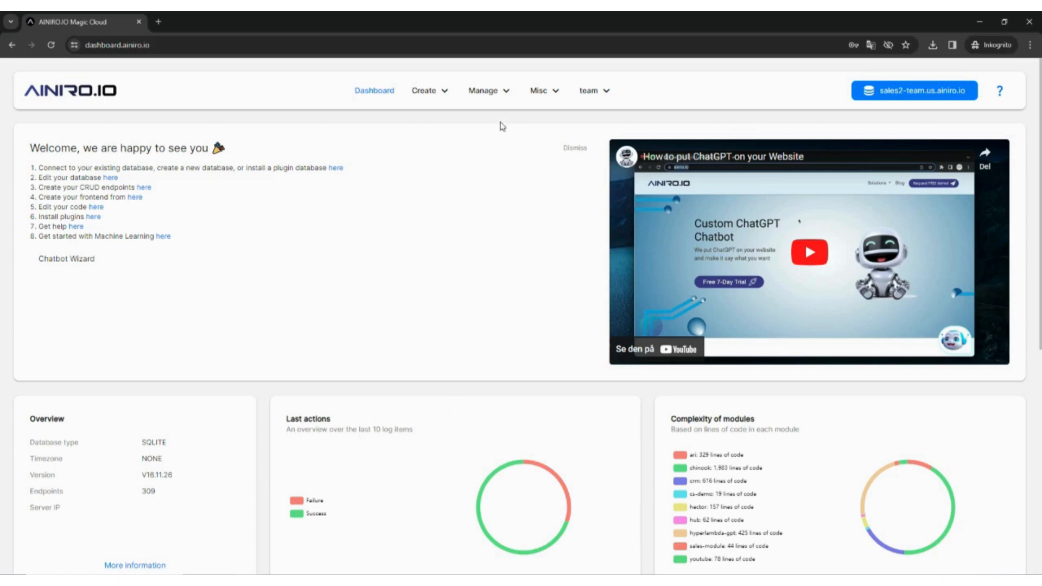
Create a new machine learning questionnaire named test2 with the values sendgrid-subscribe and single-shot, and save it.
{"action": "left_click", "coordinate": [487, 90]}
{"action": "left_click", "coordinate": [486, 282]}
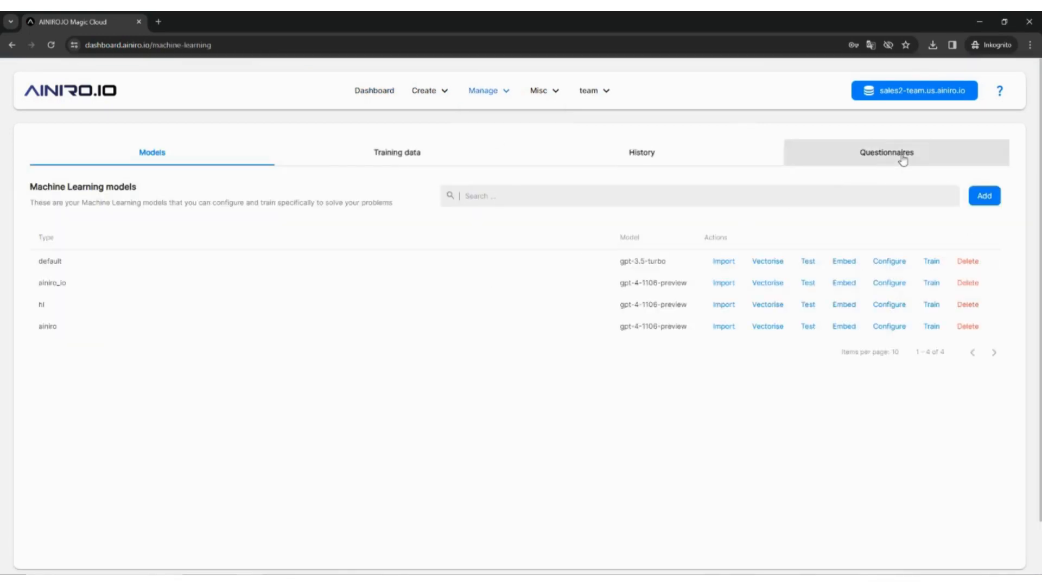
{"action": "left_click", "coordinate": [902, 157]}
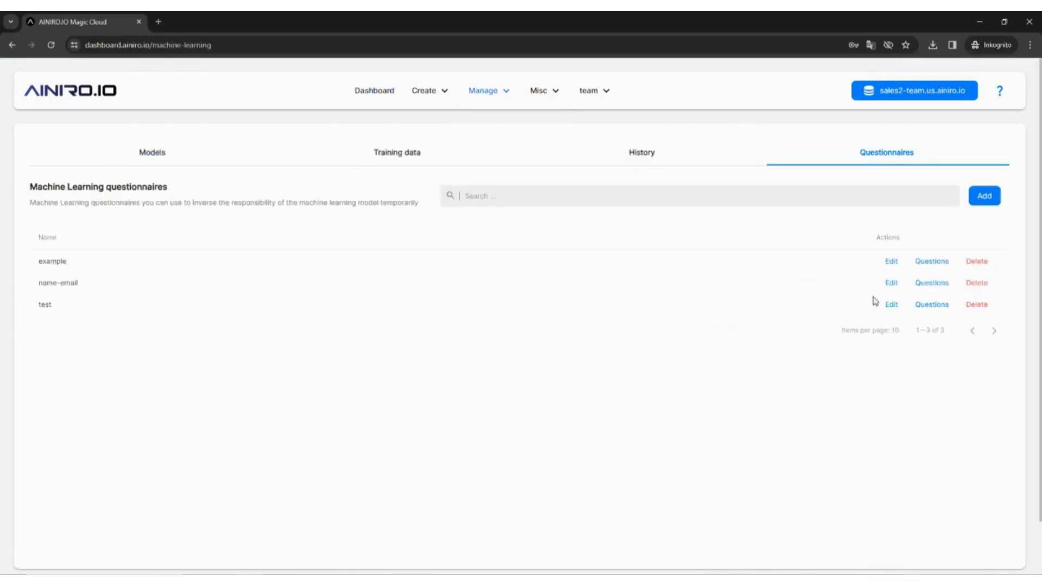
{"action": "left_click", "coordinate": [984, 197]}
{"action": "type", "text": "test2"}
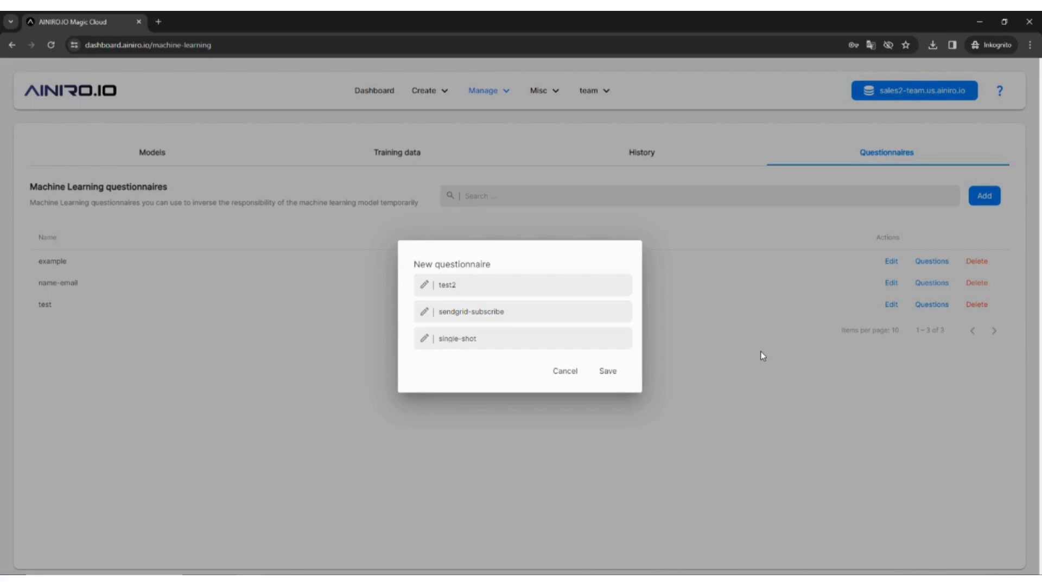
{"action": "left_click", "coordinate": [608, 372]}
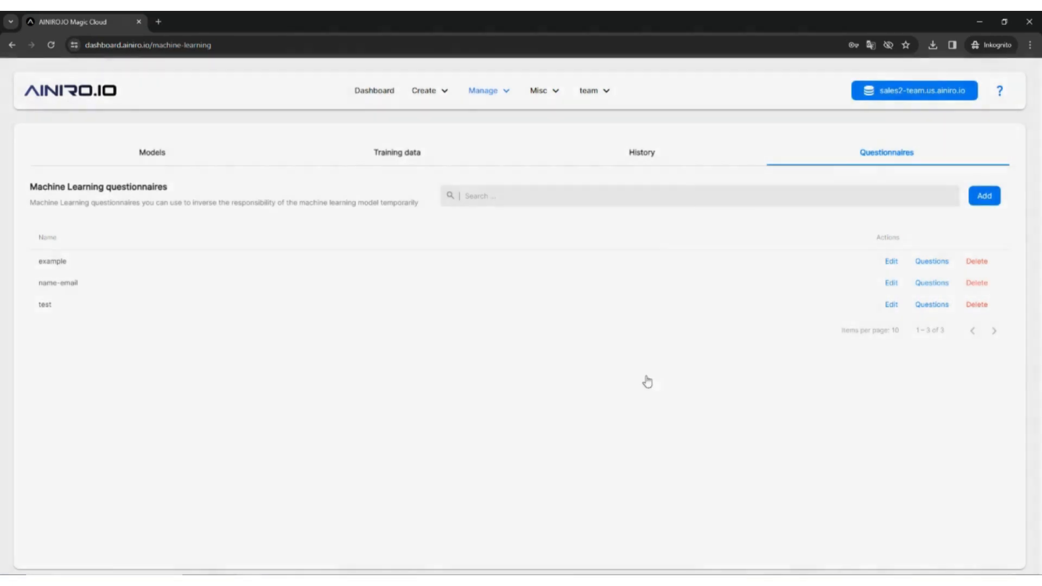
Open the questions of the name-email questionnaire and examine the opening and closing lines with their type=message settings.
{"action": "left_click", "coordinate": [939, 283]}
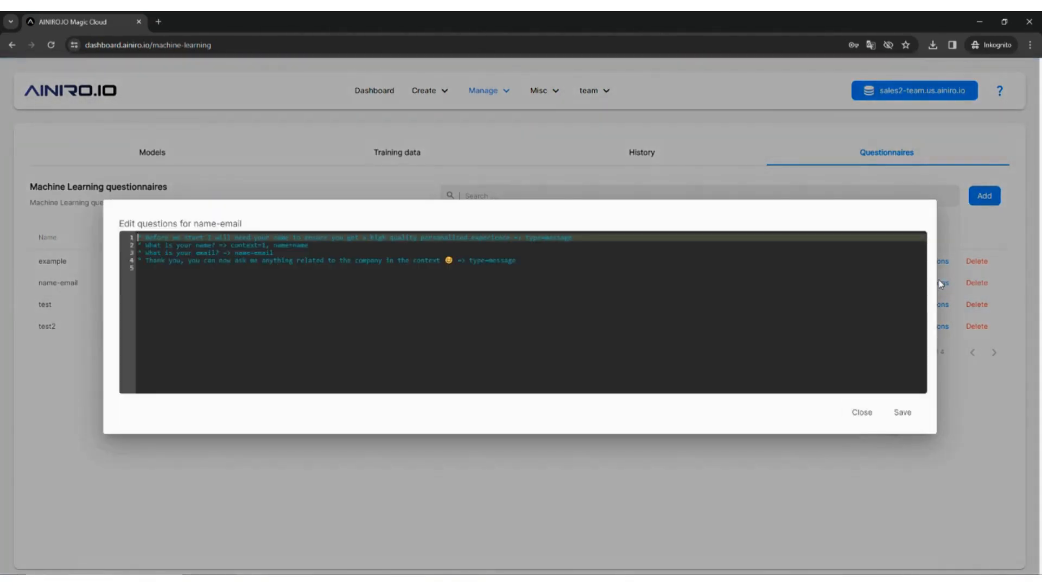
{"action": "key", "text": "ctrl+plus"}
{"action": "key", "text": "ctrl+plus"}
{"action": "key", "text": "ctrl+plus"}
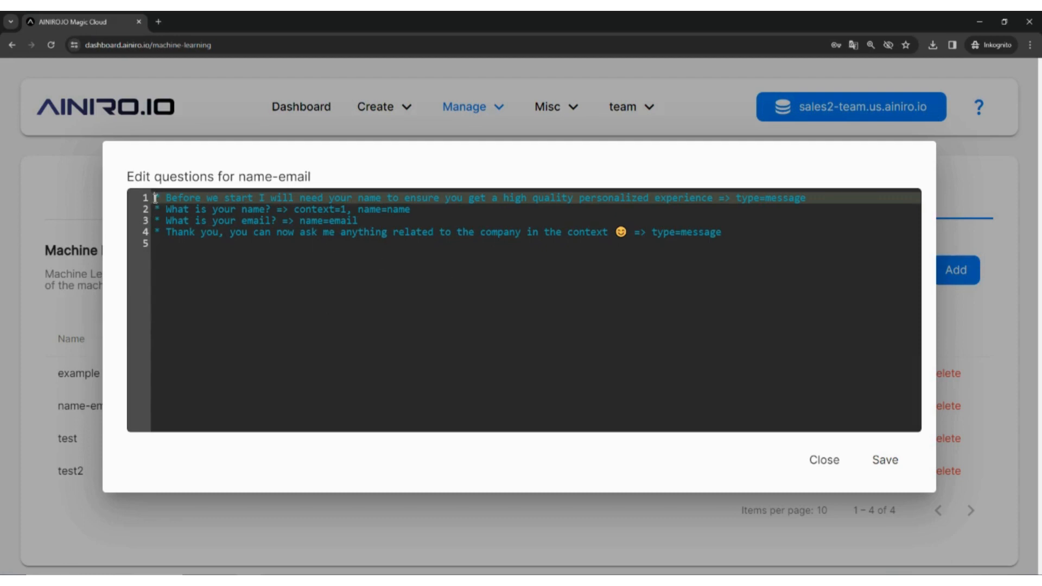
{"action": "left_click_drag", "start_coordinate": [155, 199], "coordinate": [827, 200]}
{"action": "left_click", "coordinate": [716, 199]}
{"action": "left_click", "coordinate": [736, 199]}
{"action": "left_click", "coordinate": [827, 200]}
{"action": "left_click_drag", "start_coordinate": [823, 200], "coordinate": [730, 199]}
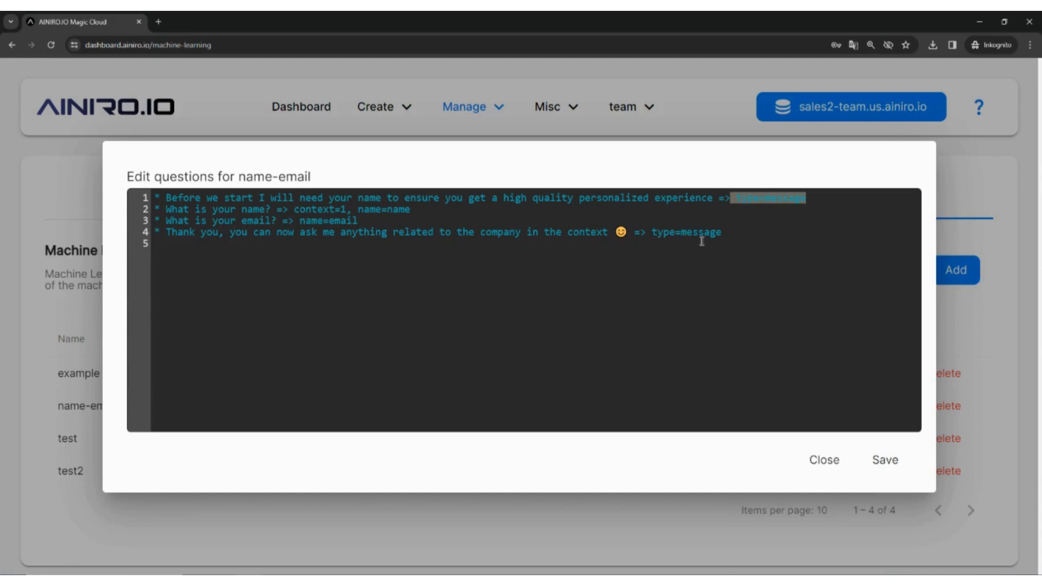
{"action": "left_click", "coordinate": [730, 233]}
{"action": "left_click", "coordinate": [653, 233], "text": "shift"}
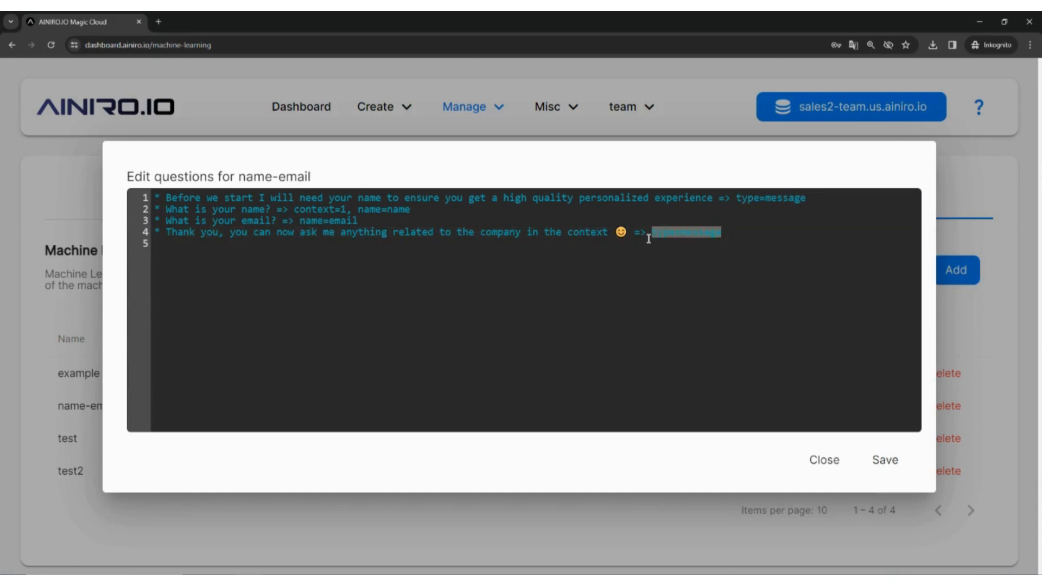
{"action": "left_click", "coordinate": [633, 287]}
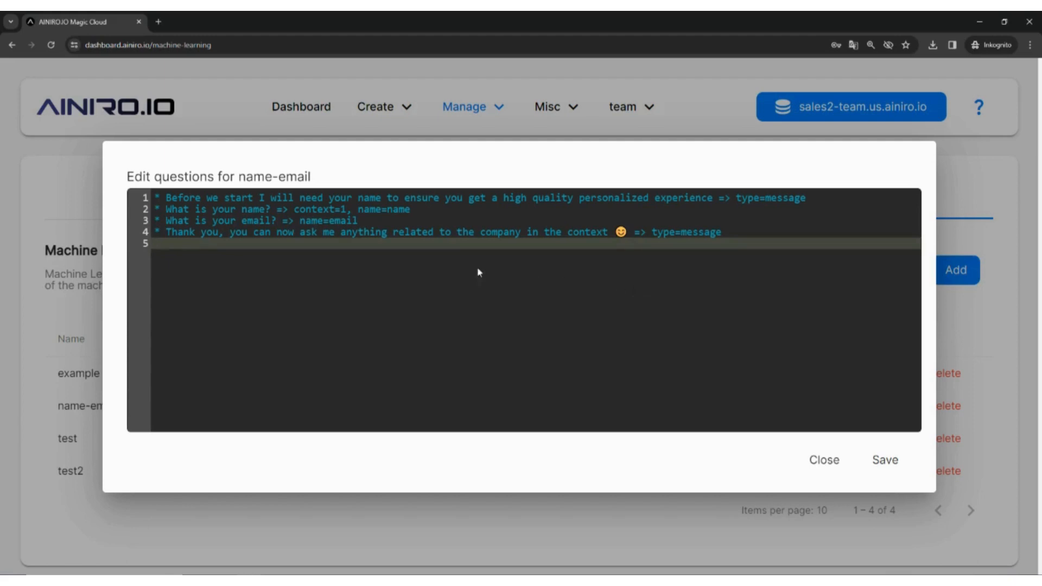
Review the context=1, name=name and name=email settings and the thank-you message in the name-email questions, and save the questionnaire.
{"action": "left_click_drag", "start_coordinate": [293, 209], "coordinate": [346, 210]}
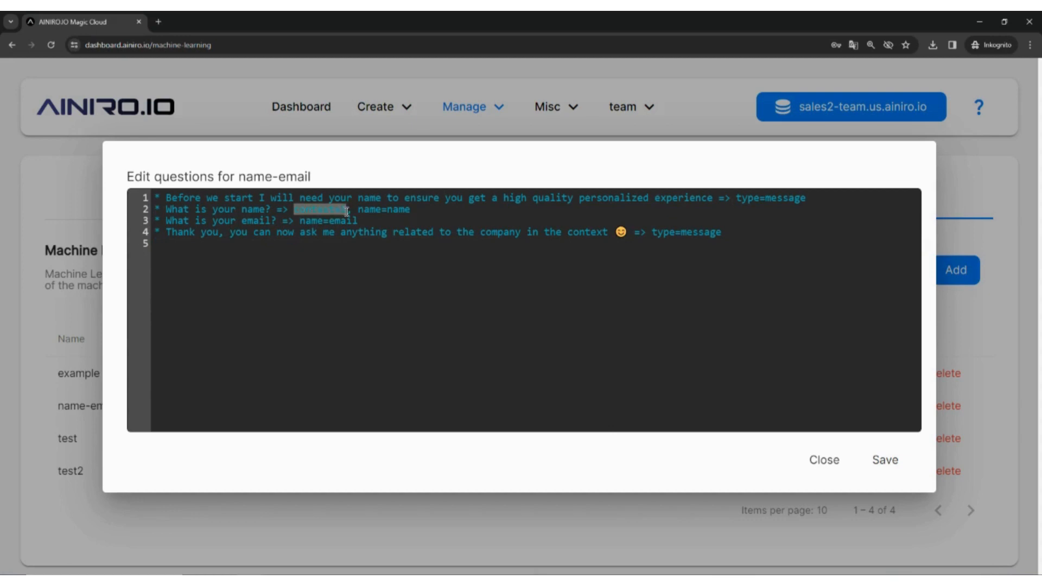
{"action": "left_click", "coordinate": [354, 246]}
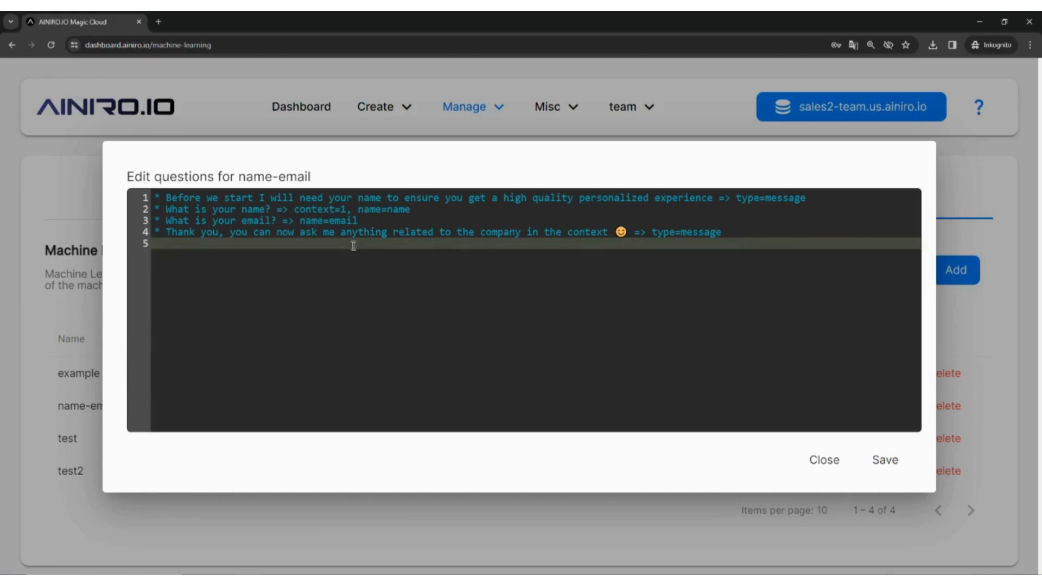
{"action": "left_click", "coordinate": [358, 209]}
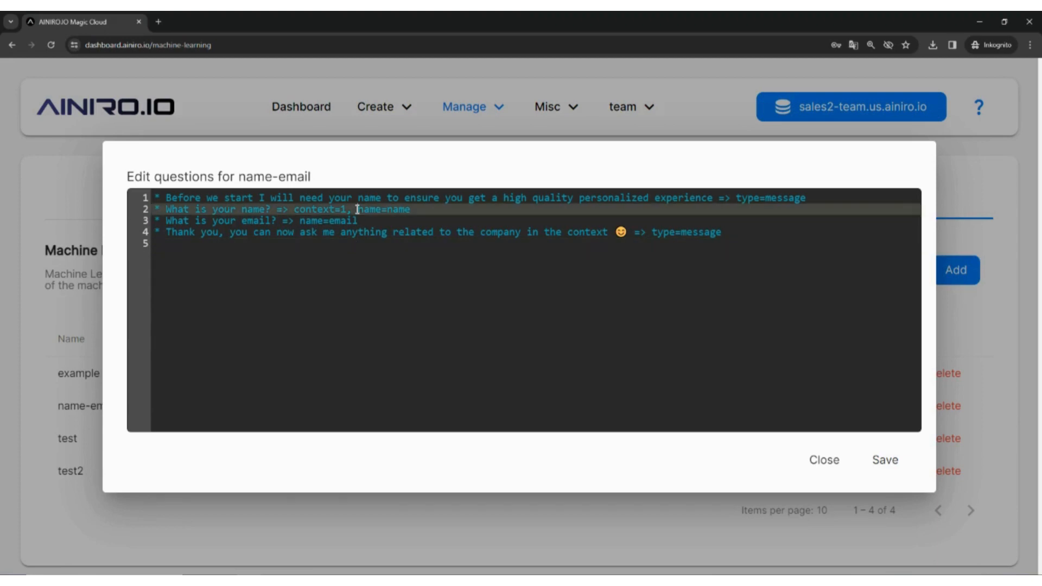
{"action": "left_click_drag", "start_coordinate": [357, 209], "coordinate": [425, 212]}
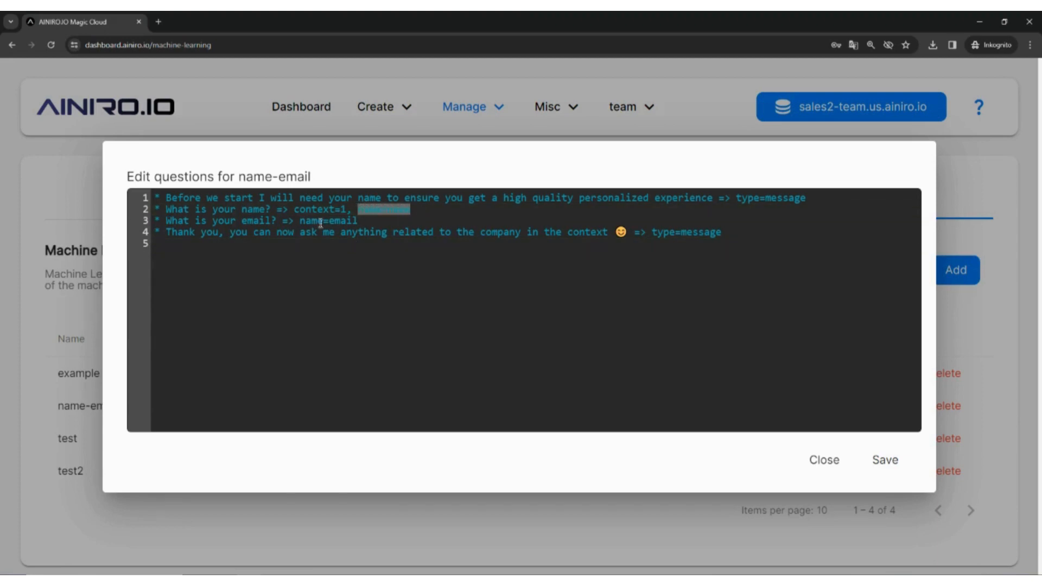
{"action": "left_click_drag", "start_coordinate": [300, 221], "coordinate": [377, 220]}
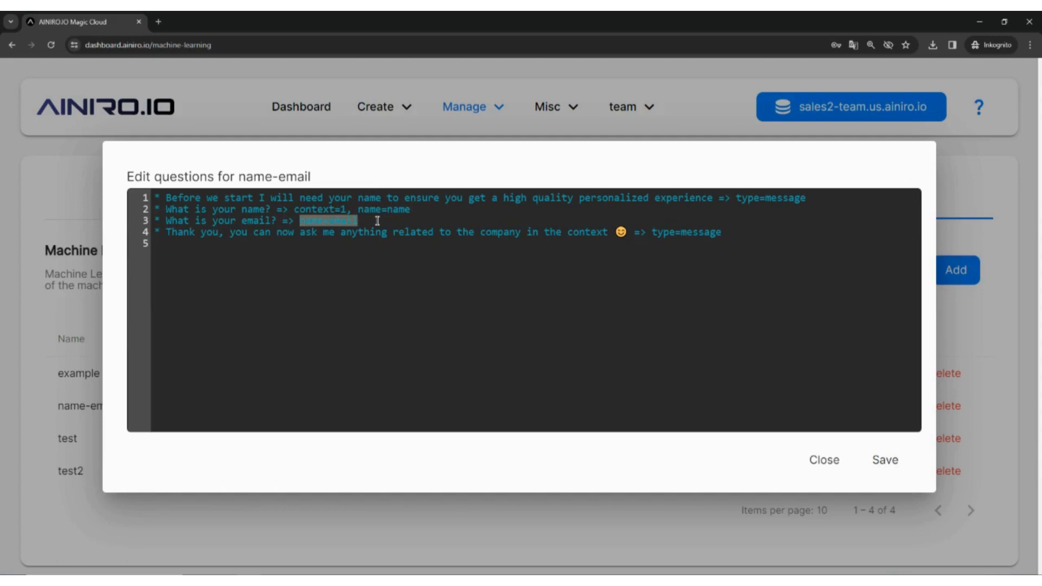
{"action": "left_click", "coordinate": [372, 267]}
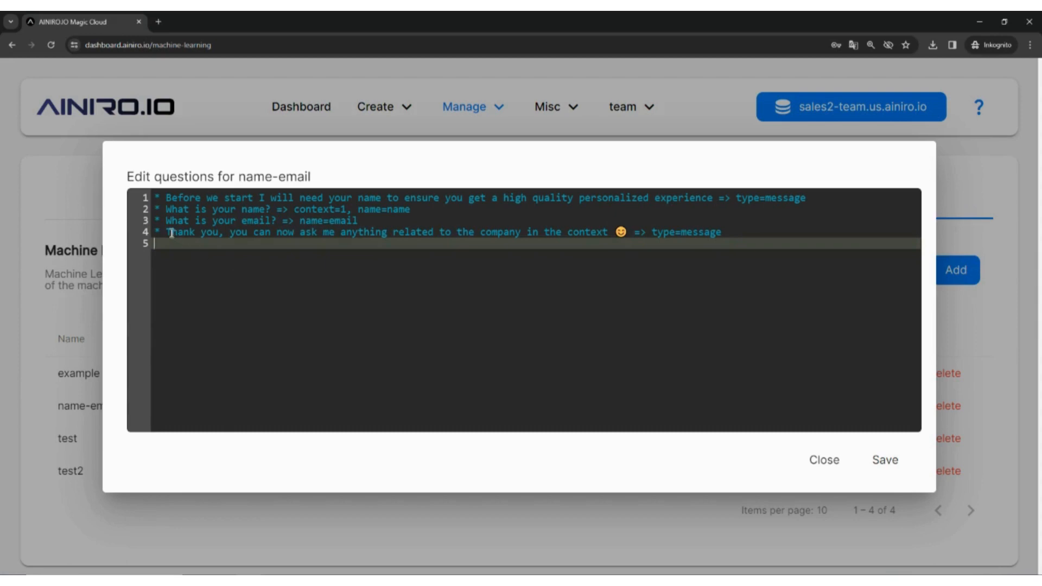
{"action": "left_click_drag", "start_coordinate": [166, 233], "coordinate": [628, 234]}
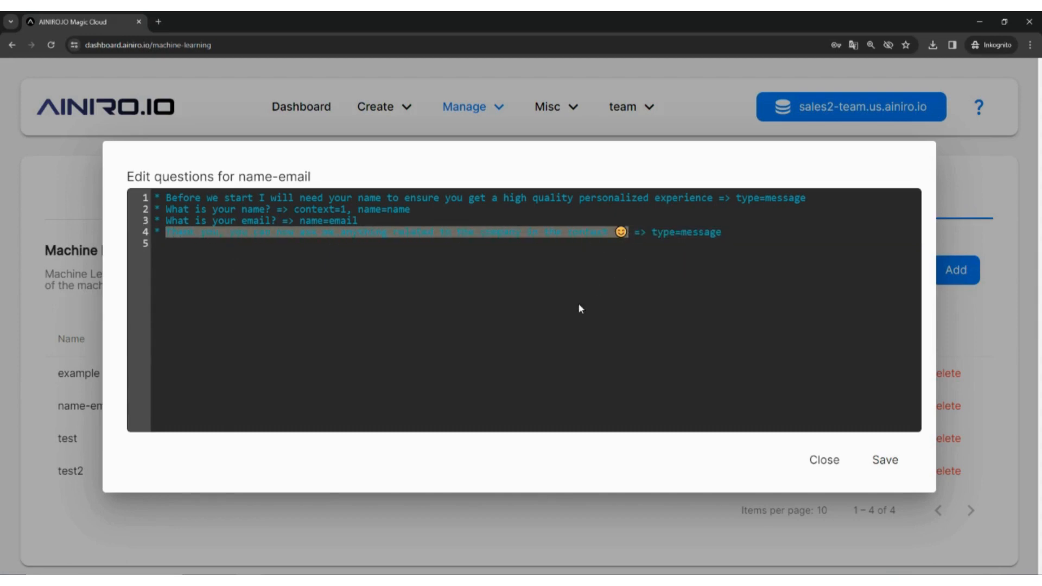
{"action": "left_click", "coordinate": [579, 305]}
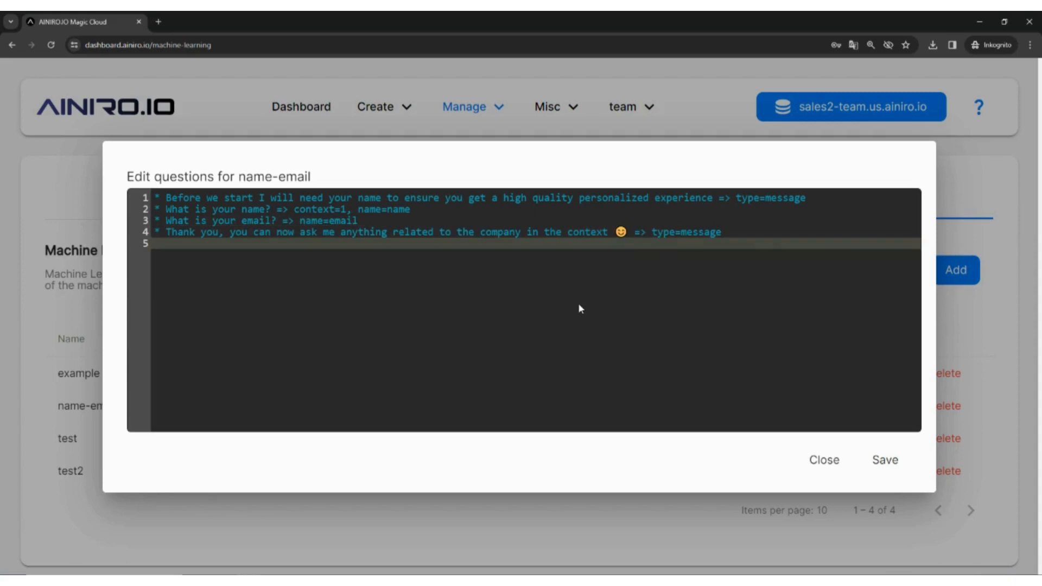
{"action": "left_click", "coordinate": [876, 463]}
{"action": "key", "text": "ctrl+0"}
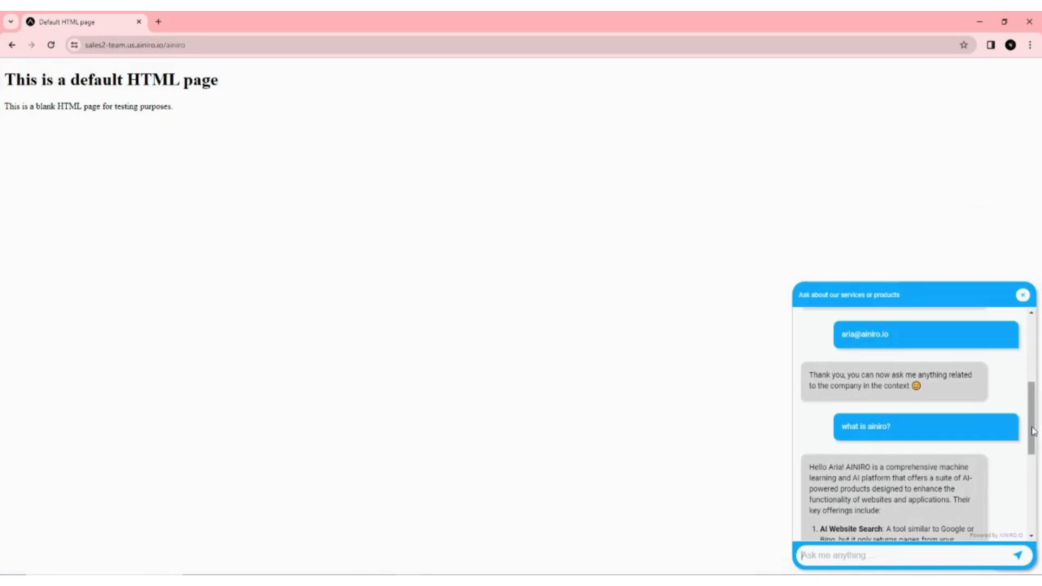
Review the chatbot conversation on the test HTML page, from the questionnaire prompts to the personalized greeting in the answer.
{"action": "left_click_drag", "start_coordinate": [1034, 421], "coordinate": [1037, 342]}
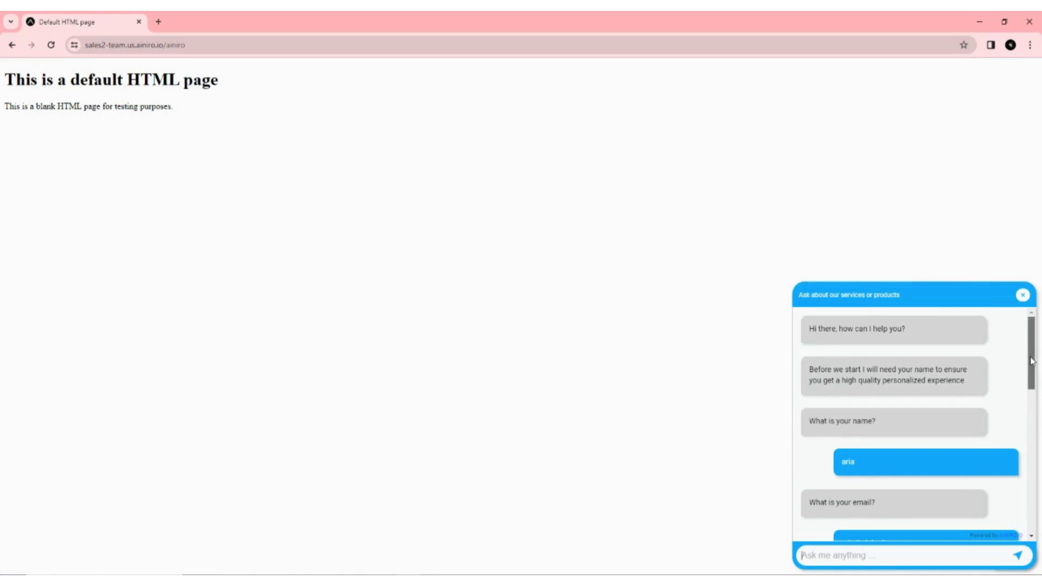
{"action": "scroll", "coordinate": [1032, 385], "scroll_direction": "down", "scroll_amount": 2}
{"action": "left_click_drag", "start_coordinate": [1033, 384], "coordinate": [1034, 393]}
{"action": "left_click_drag", "start_coordinate": [1034, 400], "coordinate": [1040, 433]}
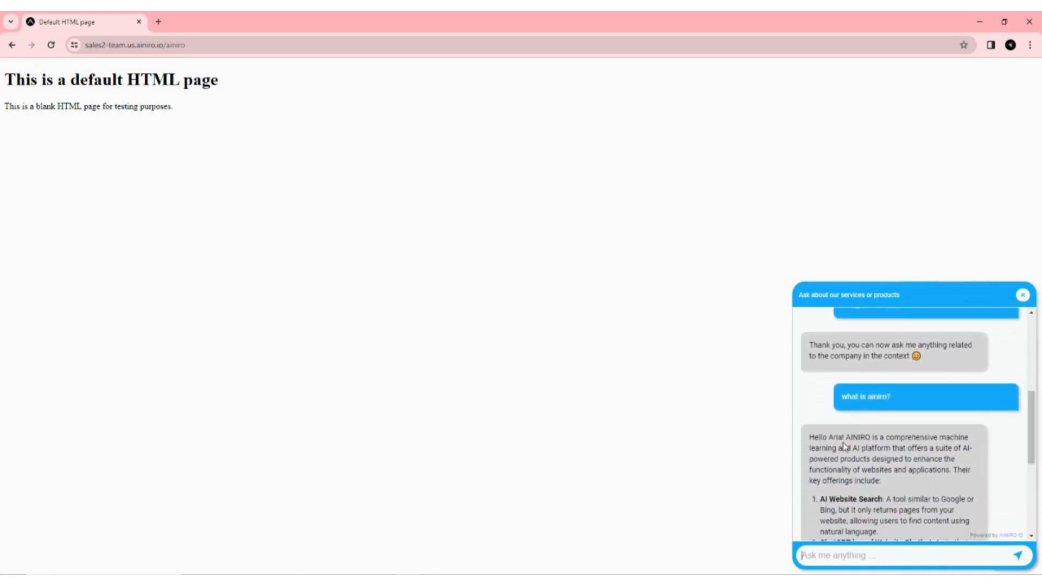
{"action": "left_click_drag", "start_coordinate": [811, 438], "coordinate": [834, 438]}
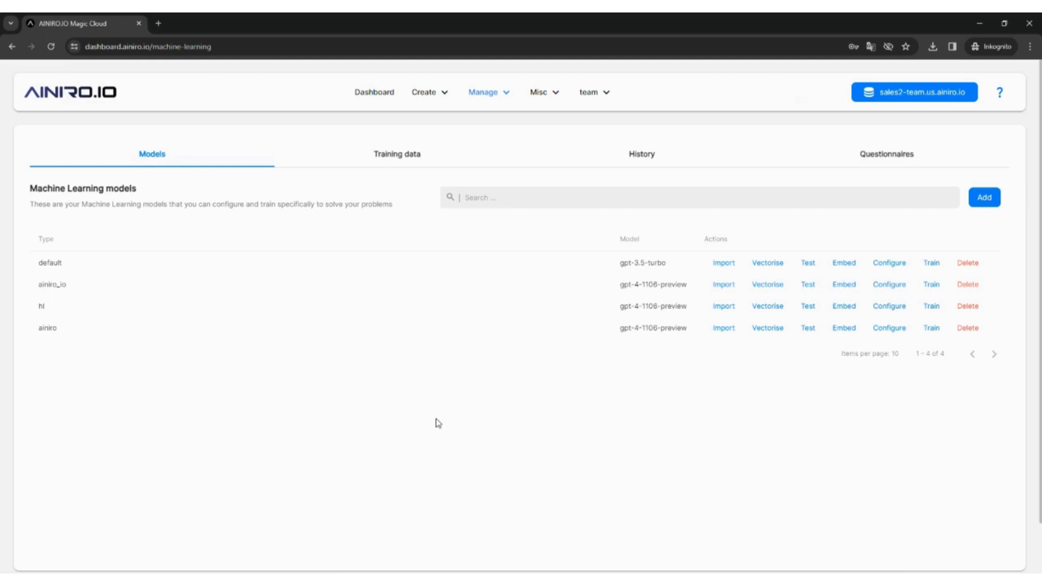
Open the machine learning history in the dashboard and filter it by the ainiro type.
{"action": "left_click", "coordinate": [642, 161]}
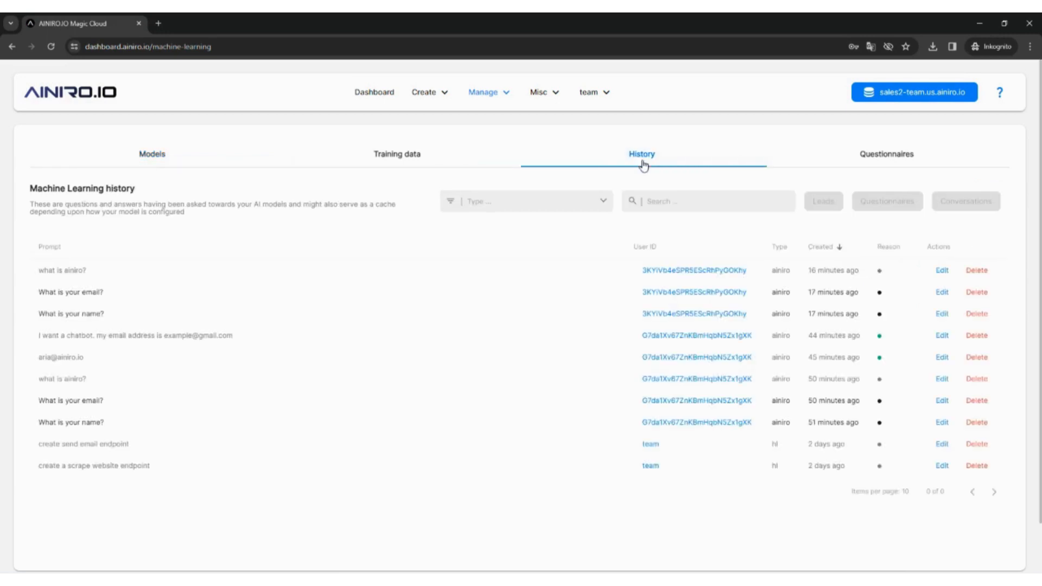
{"action": "left_click", "coordinate": [598, 202]}
{"action": "left_click", "coordinate": [540, 286]}
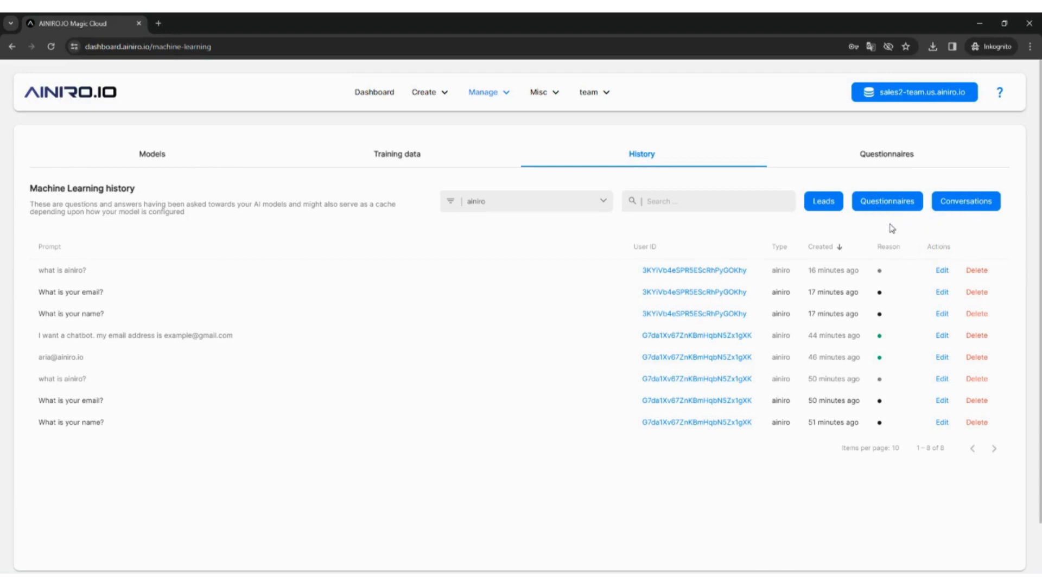
Export the ainiro leads, questionnaires and conversations as CSV files to the Downloads folder.
{"action": "left_click", "coordinate": [829, 209]}
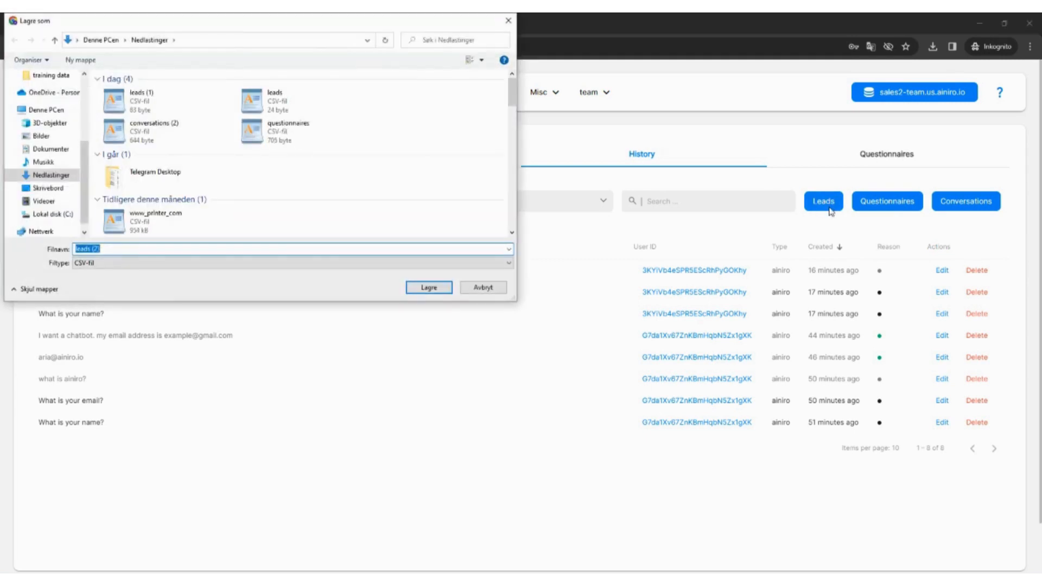
{"action": "key", "text": "Return"}
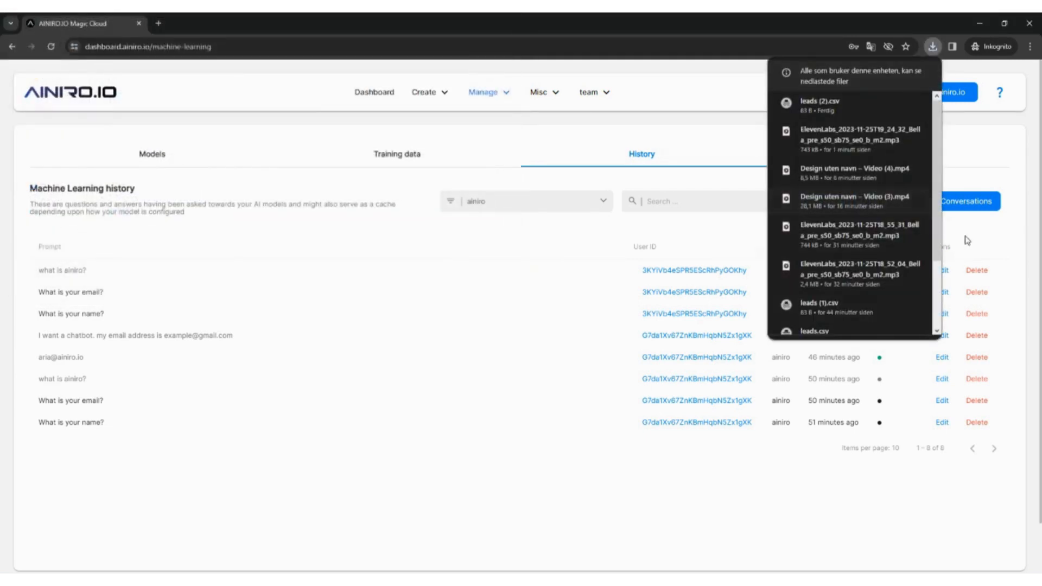
{"action": "left_click", "coordinate": [894, 208]}
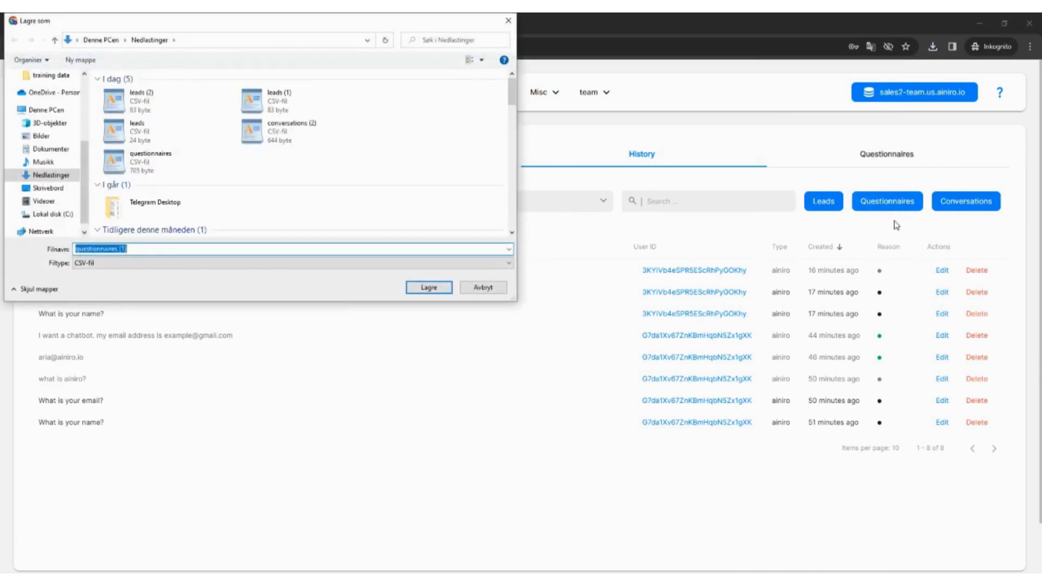
{"action": "key", "text": "Return"}
{"action": "left_click", "coordinate": [969, 211]}
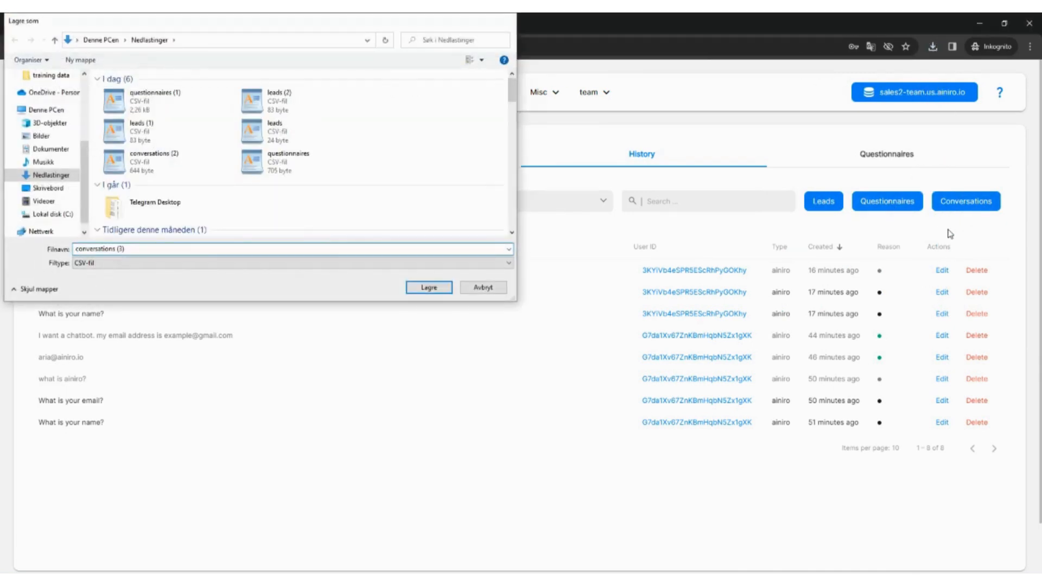
{"action": "key", "text": "Return"}
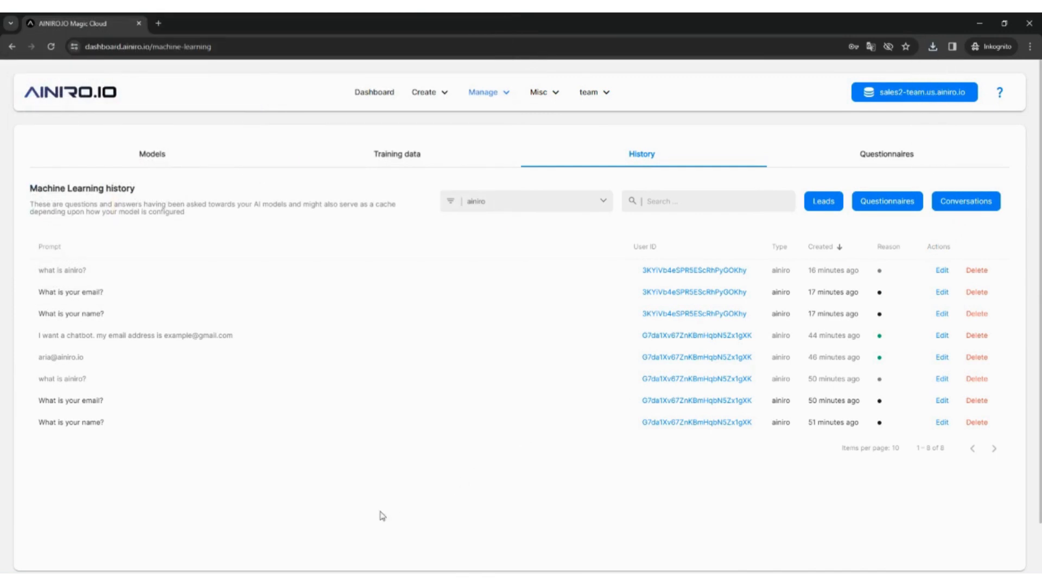
Switch to the Downloads folder in File Explorer, read the leads (1) CSV file in WordPad and minimize it.
{"action": "left_click", "coordinate": [464, 580]}
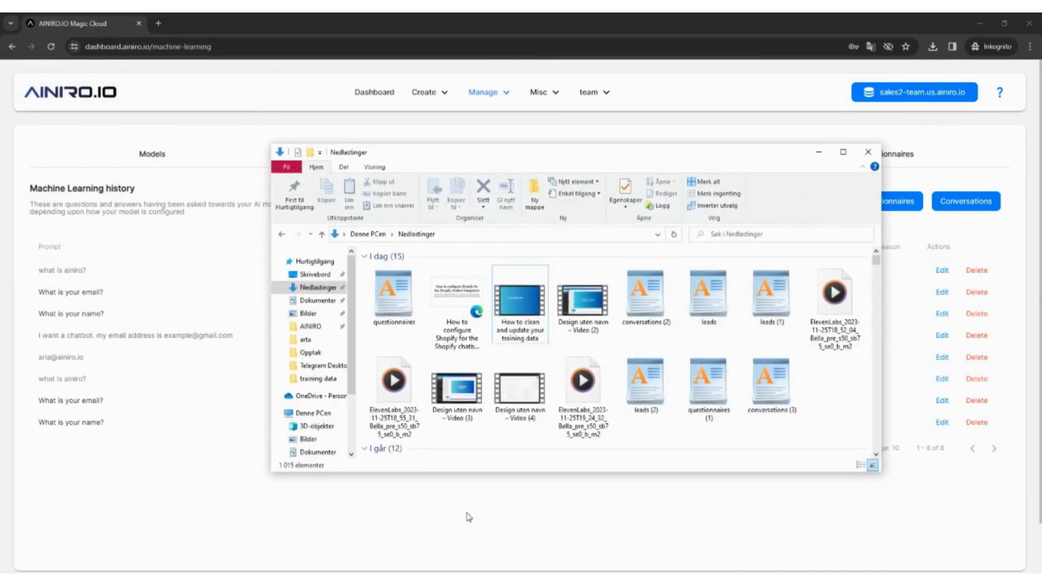
{"action": "left_click", "coordinate": [764, 302]}
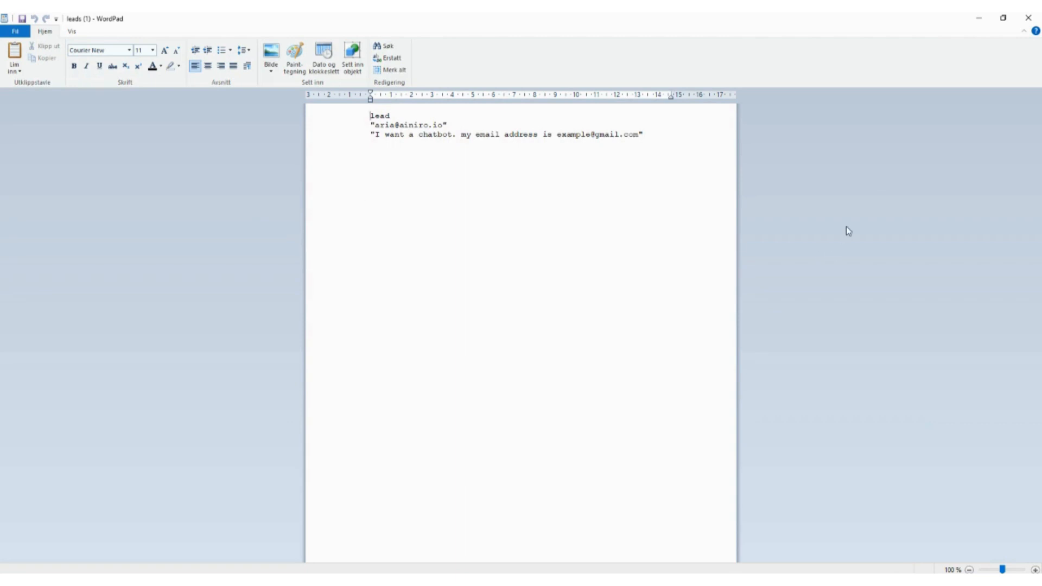
{"action": "left_click", "coordinate": [979, 17]}
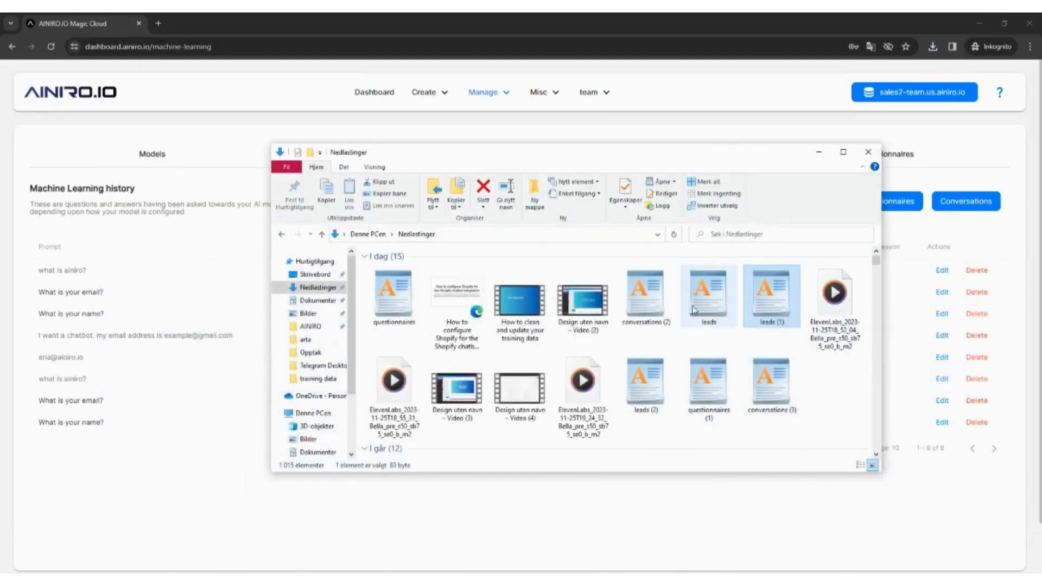
Open the exported questionnaires (1) CSV file from the Downloads folder.
{"action": "left_click", "coordinate": [646, 386]}
{"action": "double_click", "coordinate": [708, 390]}
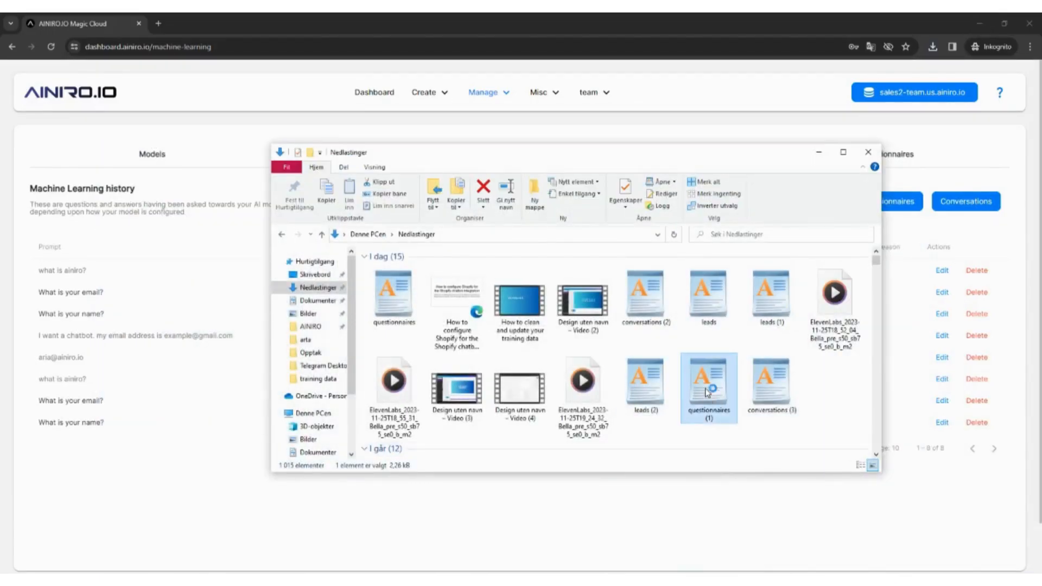